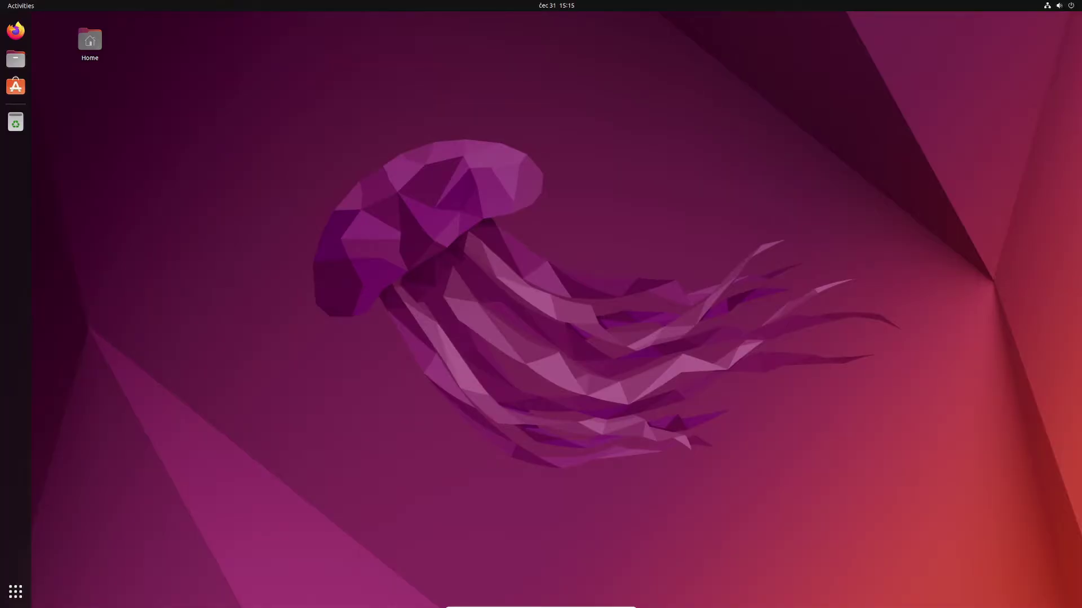
Open the Ubuntu application grid with Super+A to find Terminal.
{"action": "key", "text": "super+a"}
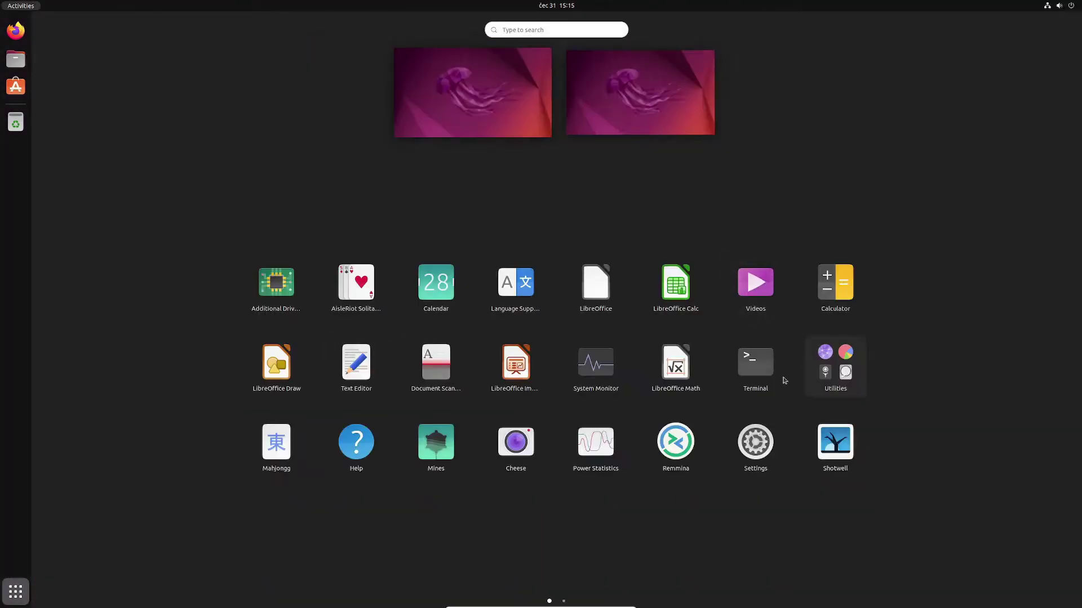
In a new, enlarged terminal, download and install Microsoft's packages-microsoft-prod.deb repository package.
{"action": "left_click", "coordinate": [756, 359]}
{"action": "left_click_drag", "start_coordinate": [198, 46], "coordinate": [253, 104]}
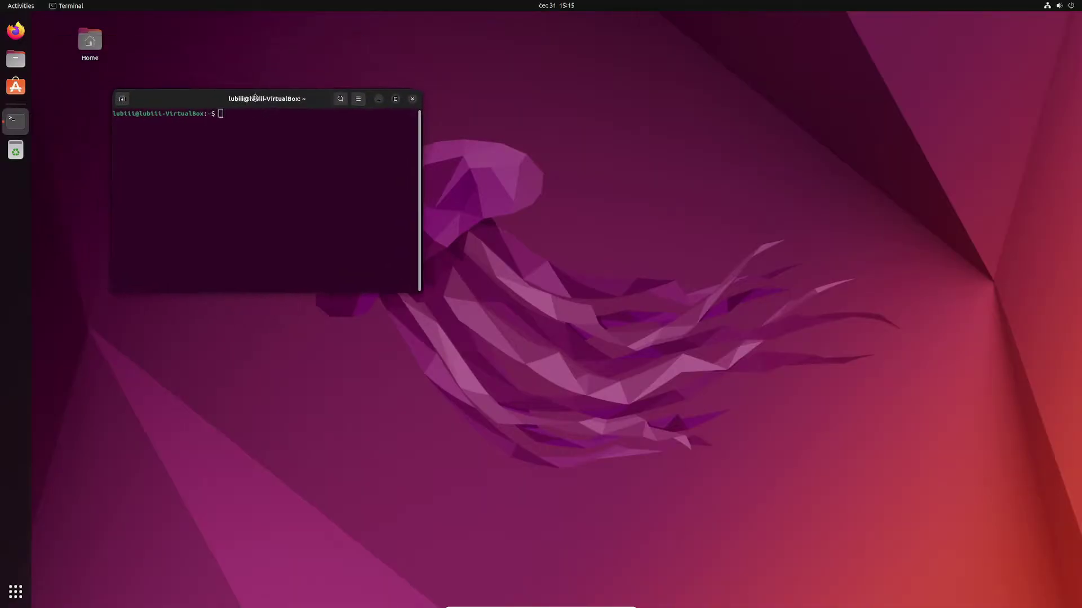
{"action": "left_click_drag", "start_coordinate": [425, 300], "coordinate": [743, 414]}
{"action": "type", "text": "wget https://packages.microsoft.com/config/ubuntu/22.04/packages-microsoft-prod.deb -O packages-microsoft-prod.deb"}
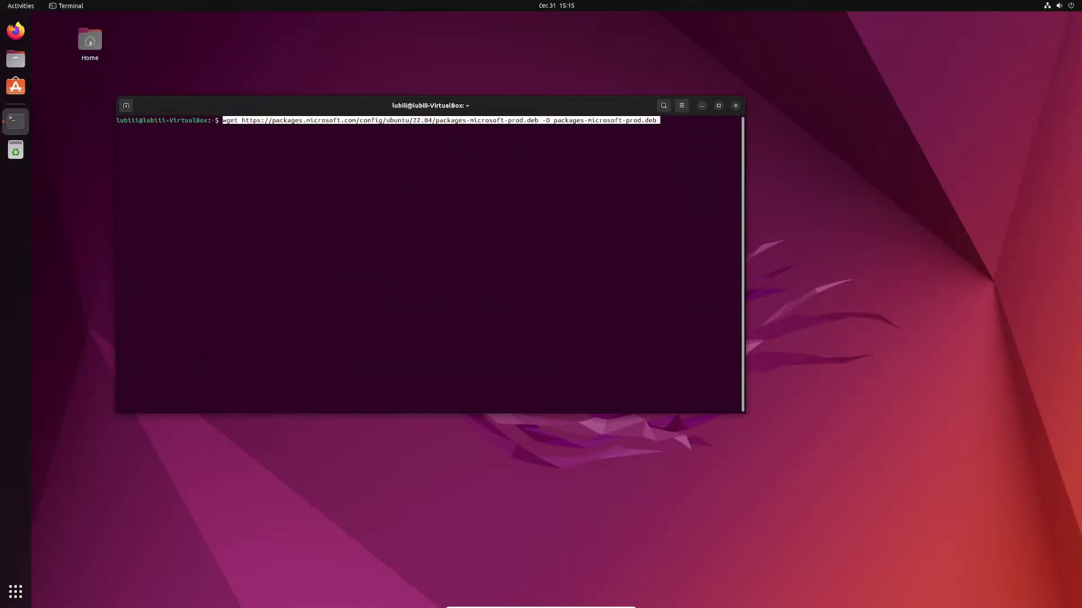
{"action": "key", "text": "Return"}
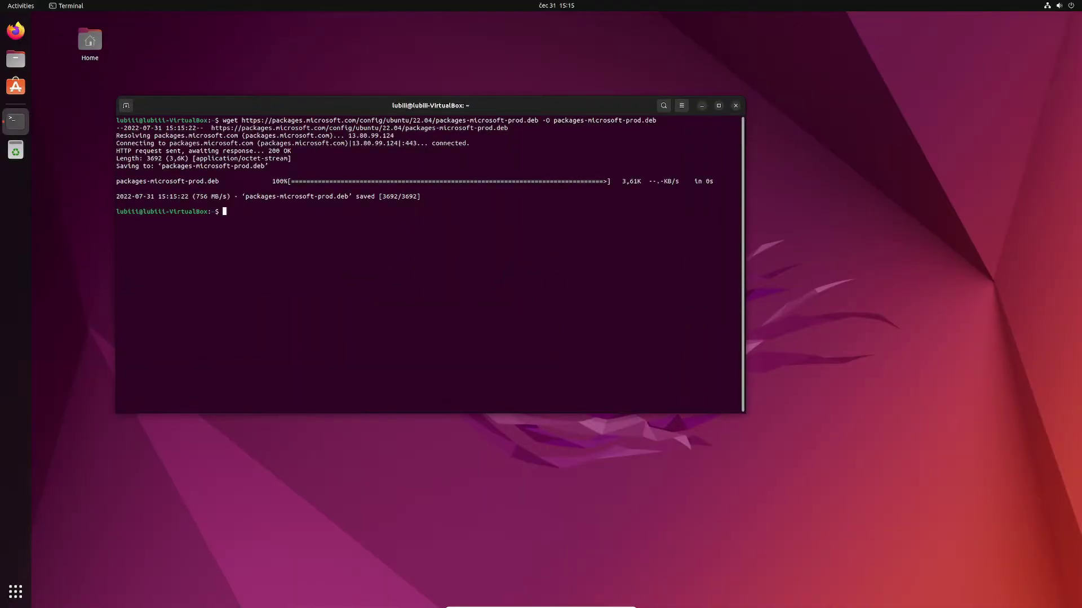
{"action": "key", "text": "ctrl+shift+v"}
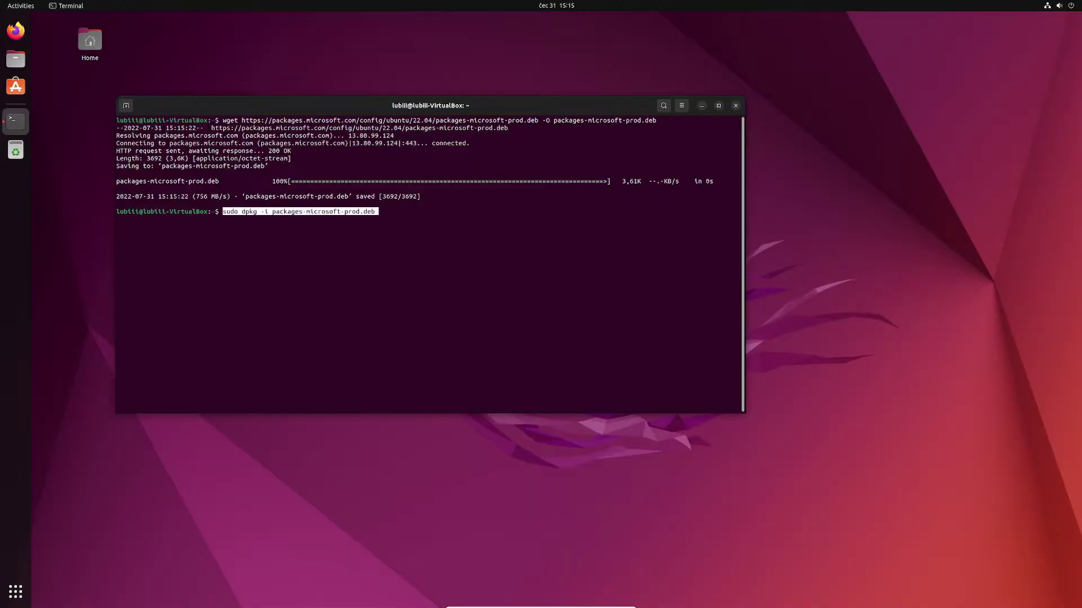
{"action": "key", "text": "Return"}
{"action": "key", "text": "Return"}
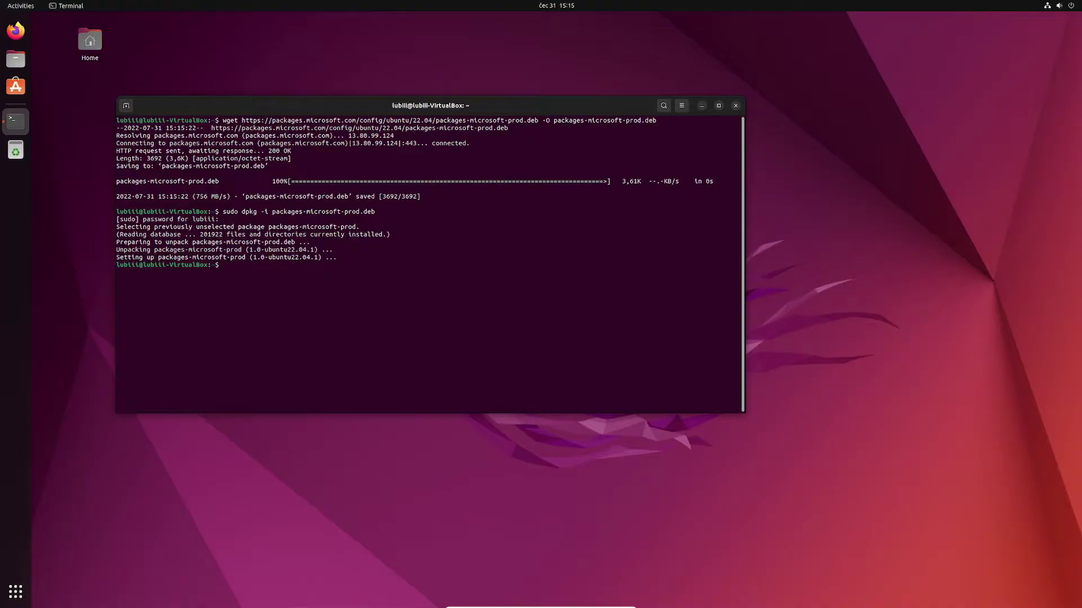
Delete the downloaded .deb and install the .NET 6 SDK (dotnet-sdk-6.0).
{"action": "type", "text": "rm packages-microsoft-prod.deb"}
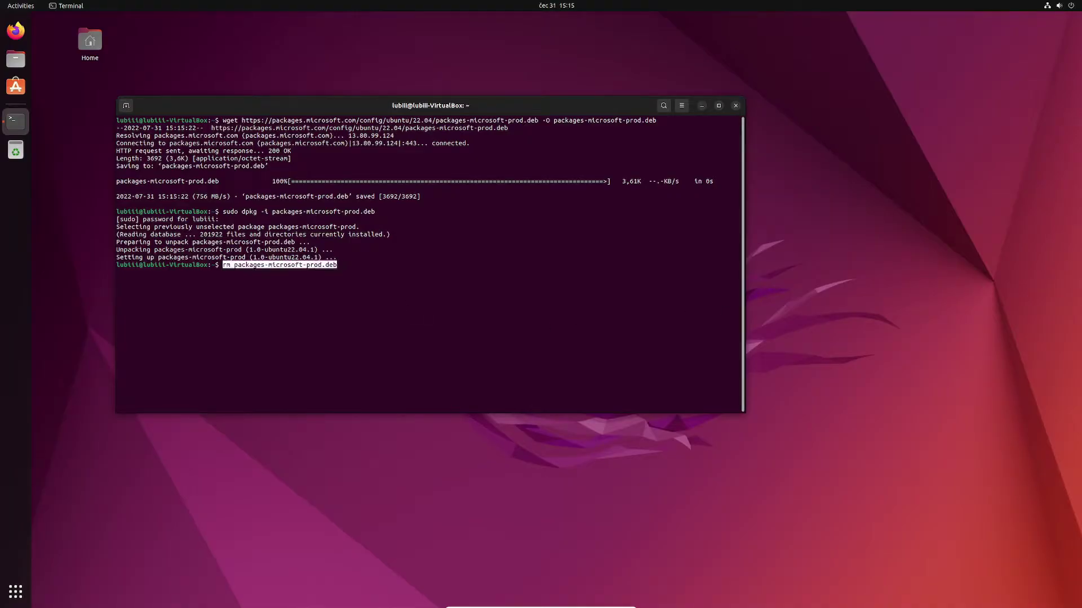
{"action": "key", "text": "Return"}
{"action": "key", "text": "ctrl+l"}
{"action": "type", "text": "sudo apt-get update && \\   sudo apt-get install -y dotnet-sdk-6.0"}
{"action": "key", "text": "Return"}
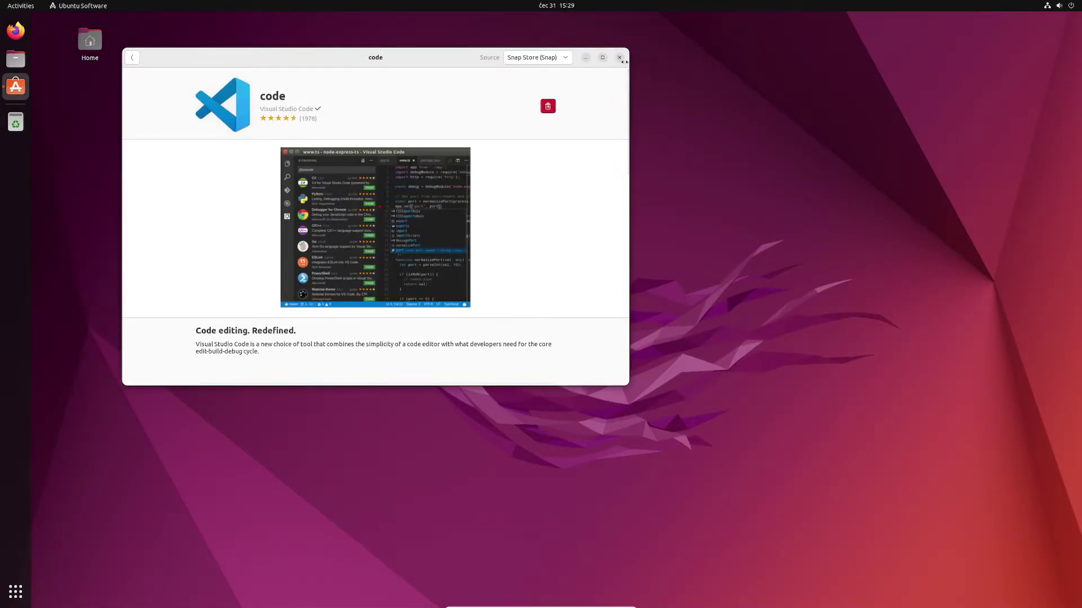
Launch VS Code maximized and install the C# extension from the marketplace.
{"action": "left_click", "coordinate": [619, 58]}
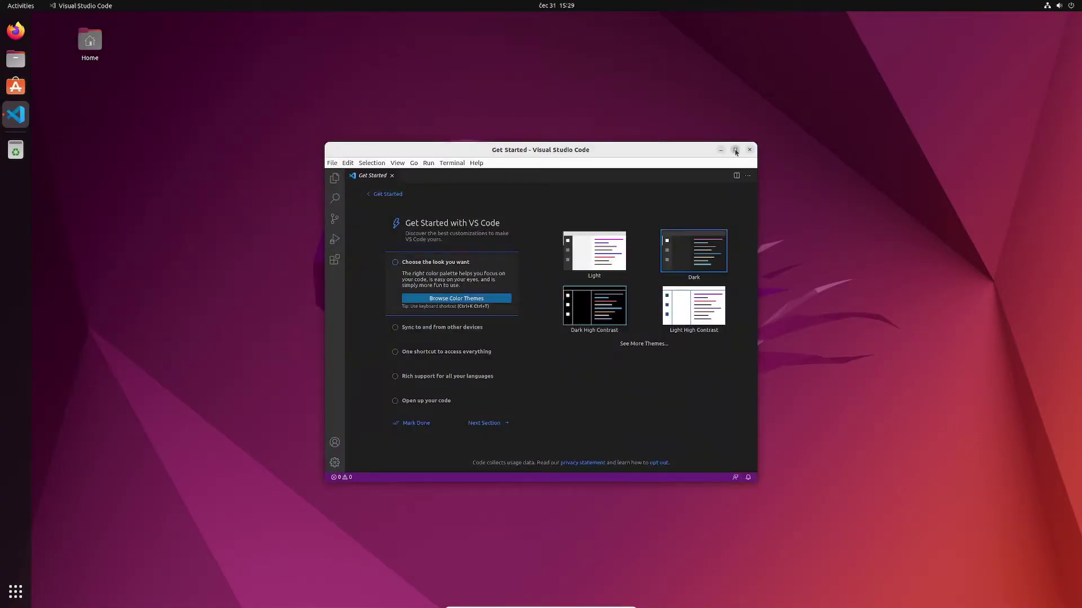
{"action": "left_click", "coordinate": [735, 150]}
{"action": "left_click", "coordinate": [148, 50]}
{"action": "left_click", "coordinate": [48, 196]}
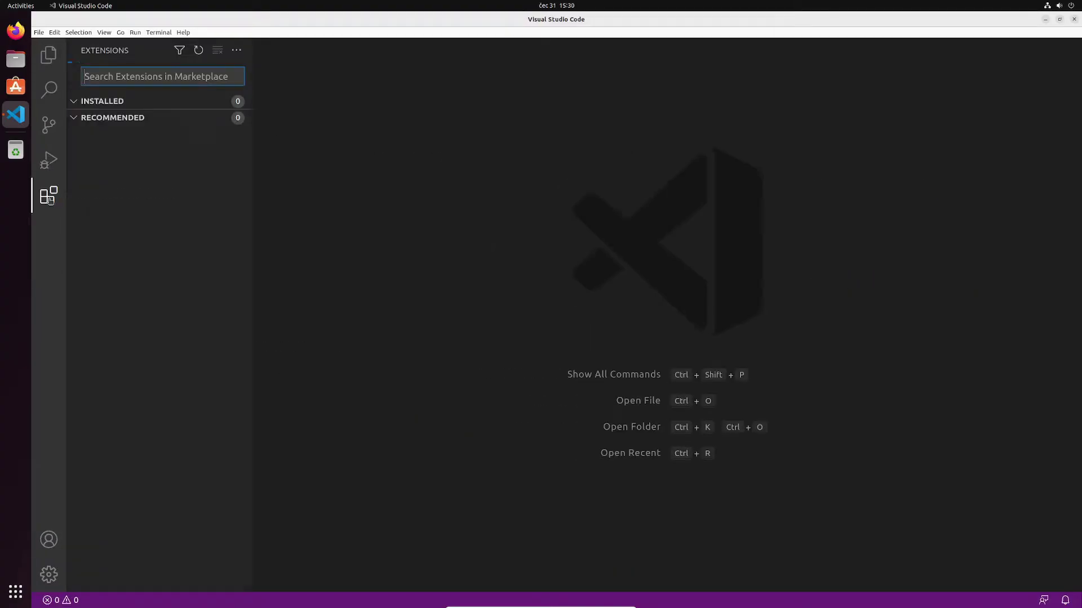
{"action": "type", "text": "c#"}
{"action": "left_click", "coordinate": [169, 116]}
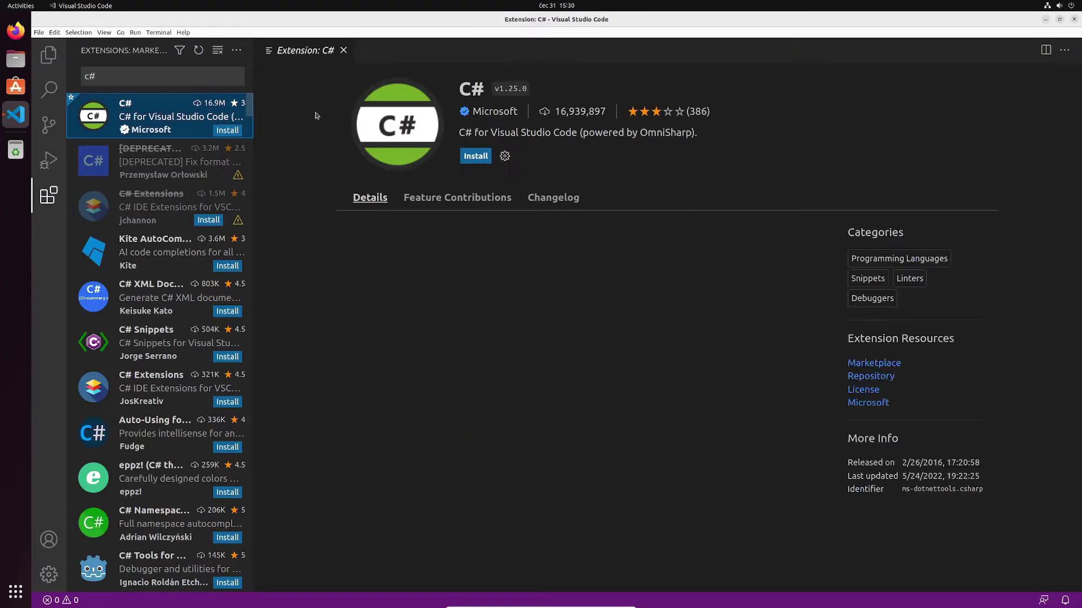
{"action": "left_click", "coordinate": [475, 156]}
{"action": "left_click", "coordinate": [47, 55]}
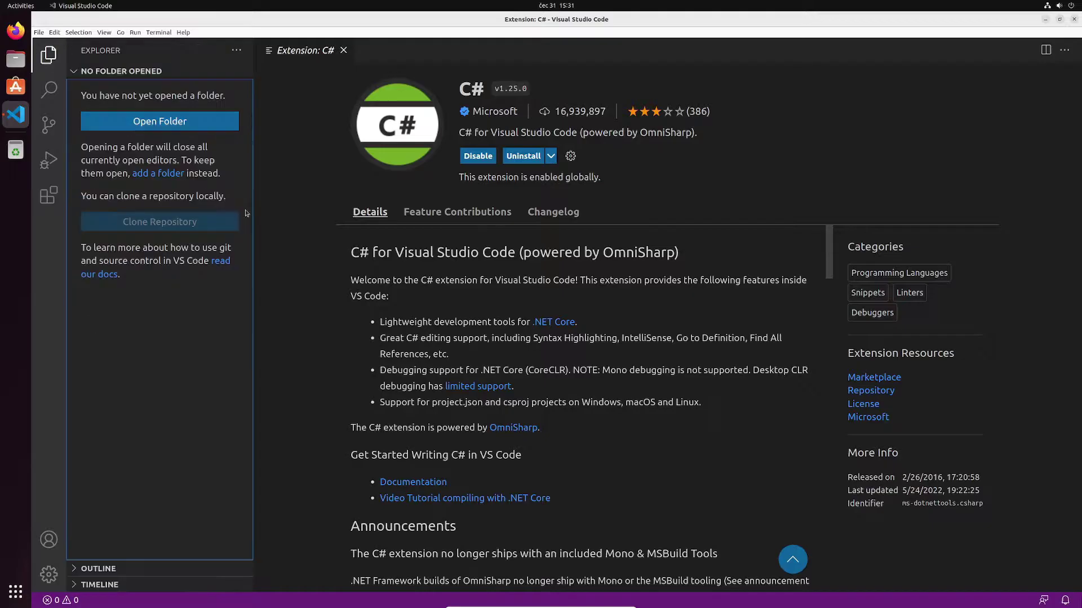
{"action": "left_click", "coordinate": [343, 50]}
Install MonoGame.Templates.CSharp from the integrated terminal.
{"action": "key", "text": "ctrl+grave"}
{"action": "type", "text": "dotnet new --install MonoGame.Templates.CSharp"}
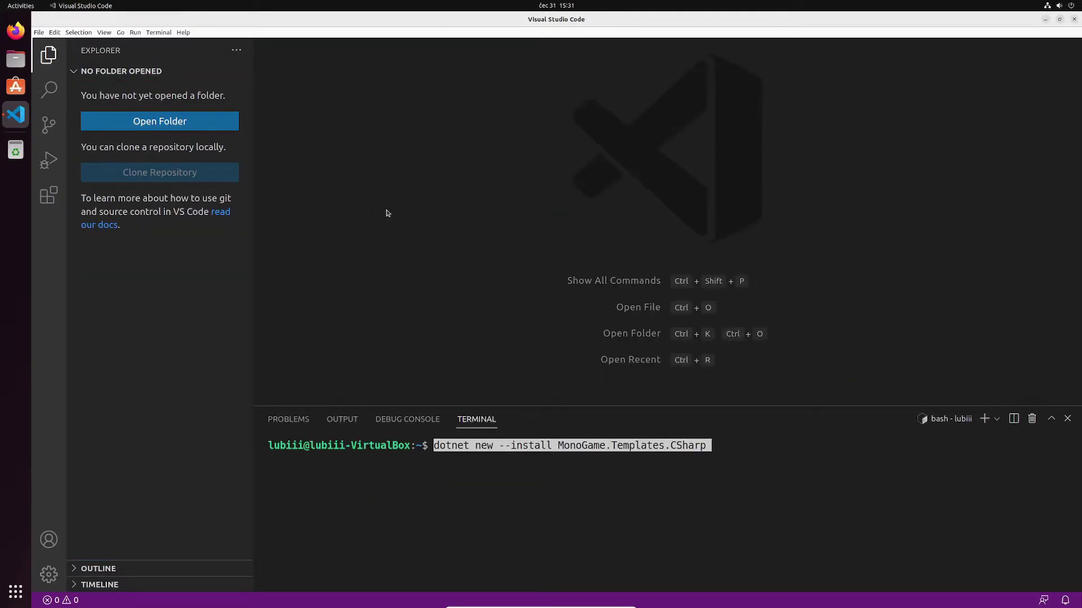
{"action": "key", "text": "Return"}
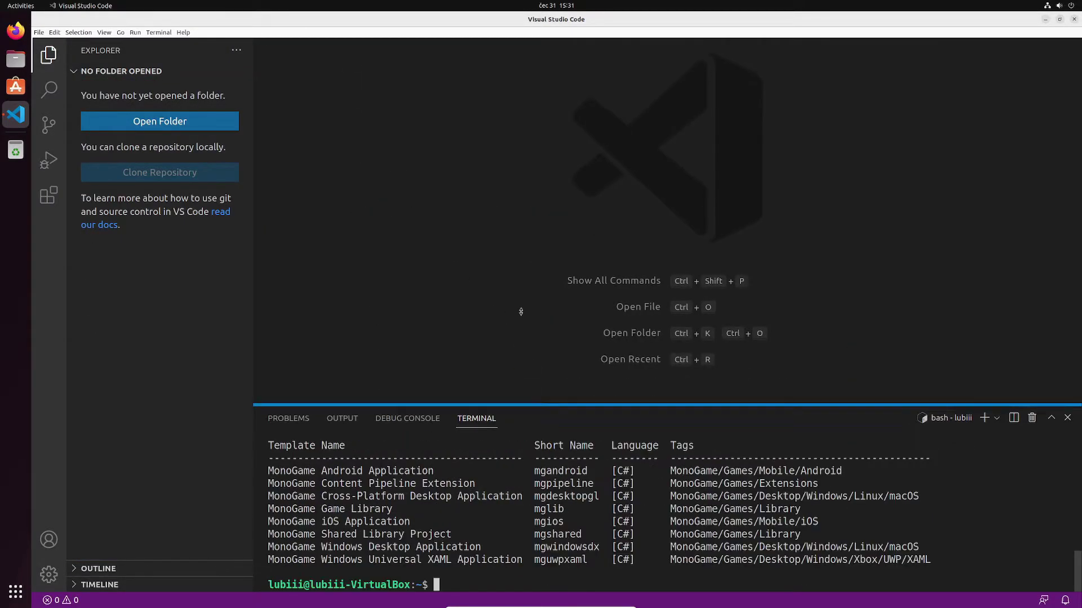
{"action": "left_click_drag", "start_coordinate": [508, 406], "coordinate": [513, 232]}
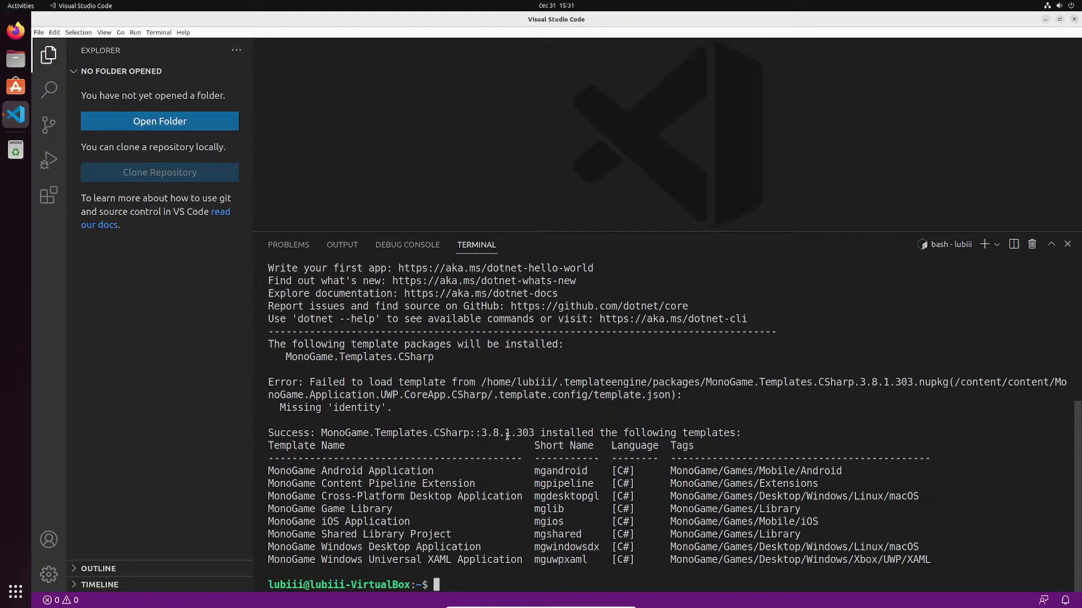
{"action": "type", "text": "mkdir projects"}
Make a projects folder and generate Quickie007 there with the mgdesktopgl template.
{"action": "key", "text": "Return"}
{"action": "type", "text": "cd pro"}
{"action": "key", "text": "Tab"}
{"action": "key", "text": "Return"}
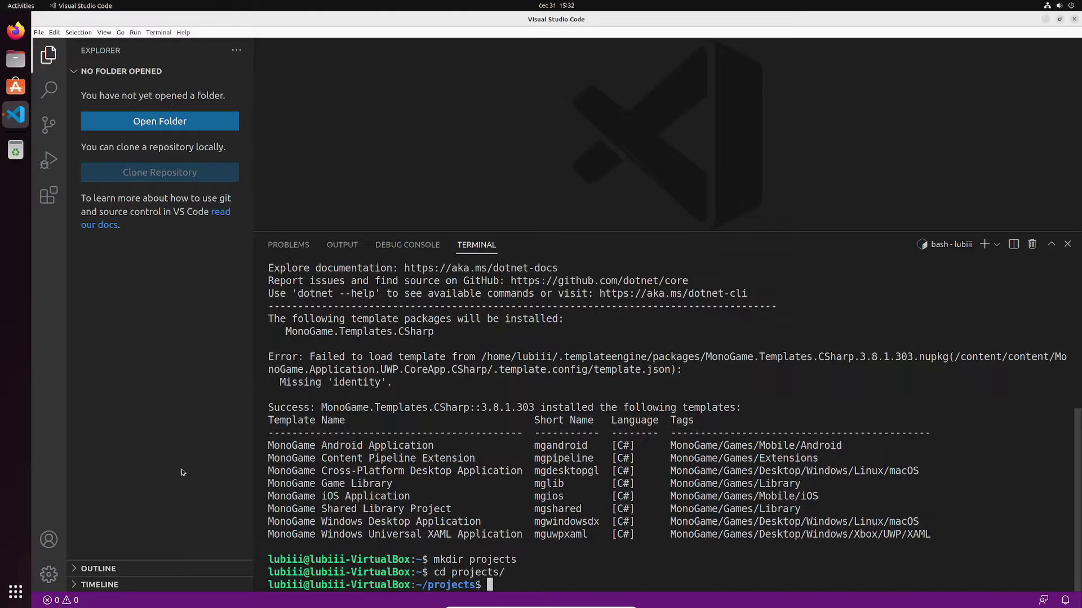
{"action": "type", "text": "dotnet new mgdesktopgl -o"}
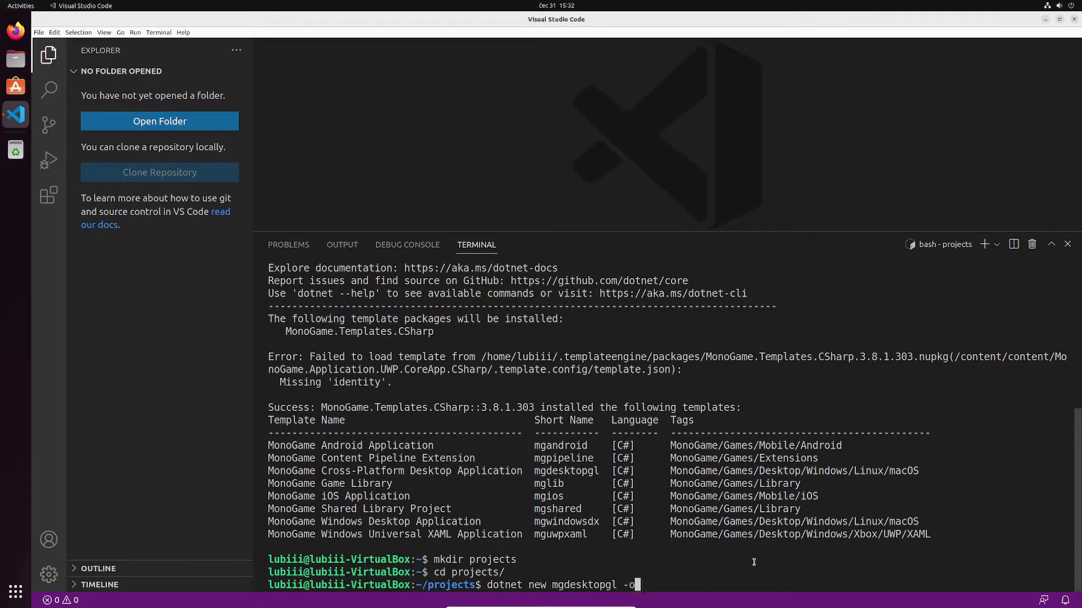
{"action": "type", "text": " Quickie007"}
{"action": "key", "text": "Return"}
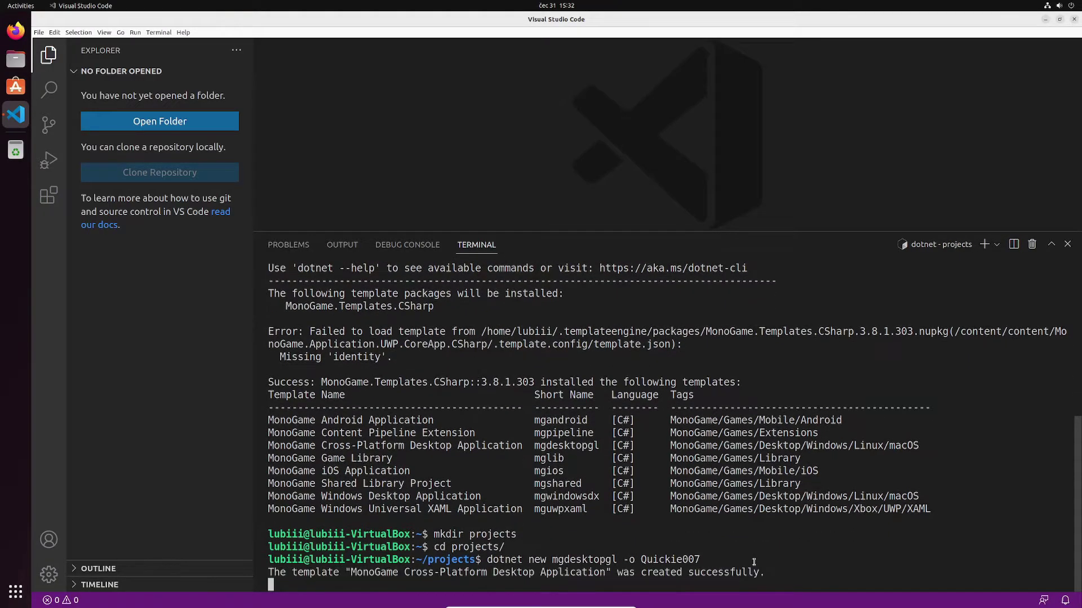
{"action": "type", "text": "cd Q"}
Reopen VS Code on the Quickie007 folder and open Game1.cs.
{"action": "key", "text": "Tab"}
{"action": "key", "text": "Return"}
{"action": "type", "text": "code -r ."}
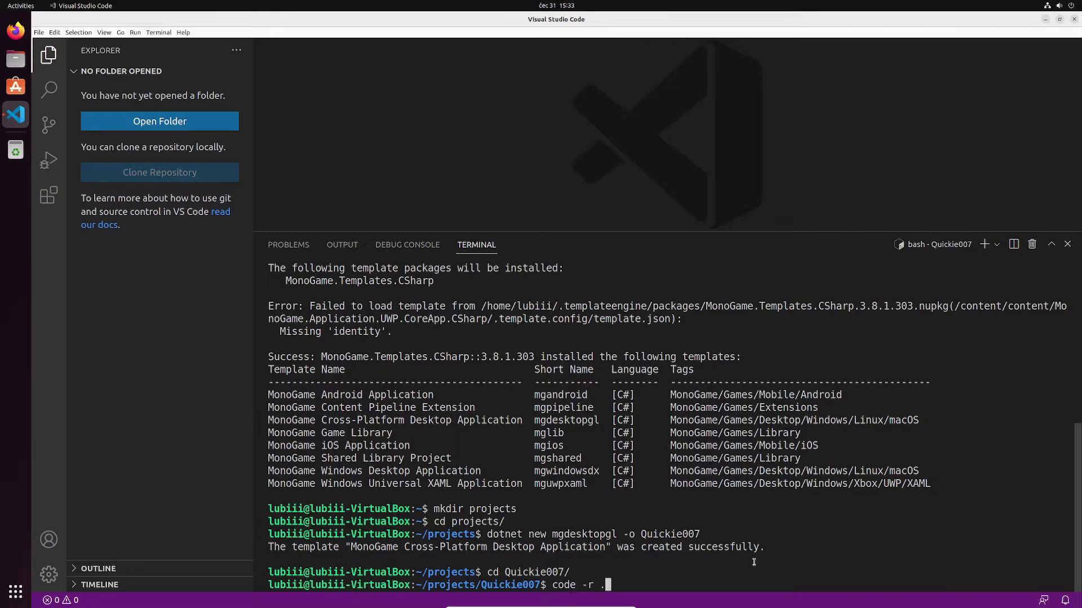
{"action": "key", "text": "Return"}
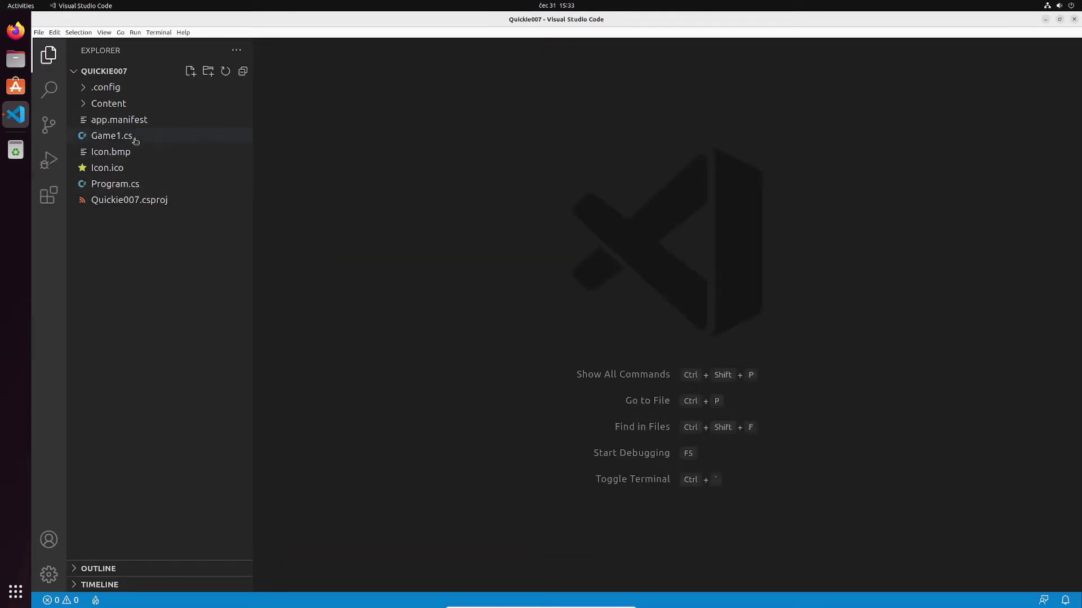
{"action": "left_click", "coordinate": [111, 135]}
{"action": "key", "text": "ctrl+grave"}
{"action": "type", "text": "dotnet build"}
Build Quickie007, test-run the game with dotnet run, and close its window.
{"action": "key", "text": "Return"}
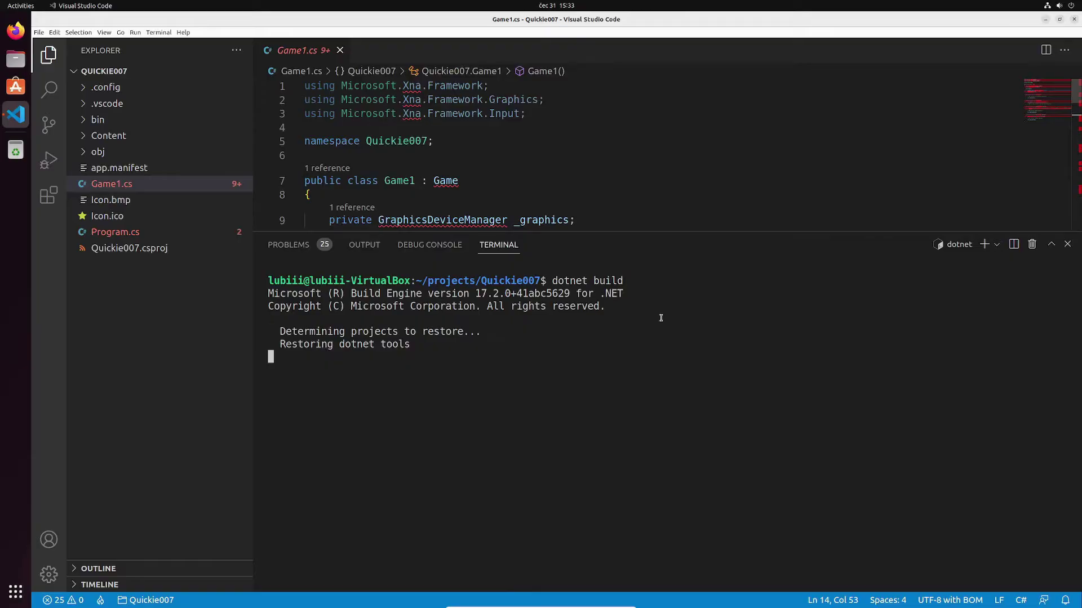
{"action": "left_click_drag", "start_coordinate": [600, 230], "coordinate": [600, 367]}
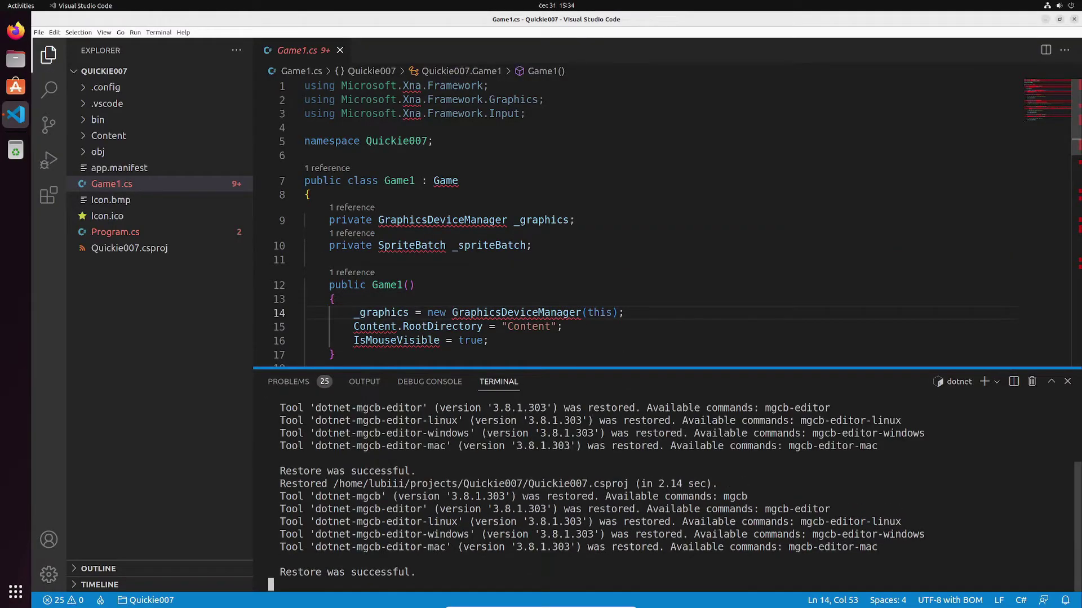
{"action": "type", "text": "dotnet run"}
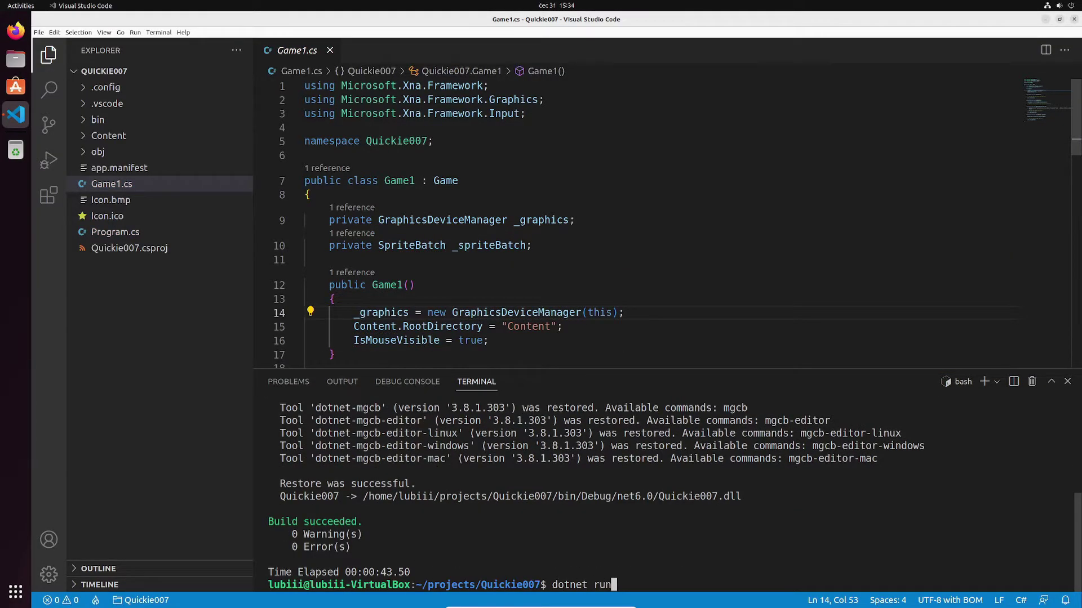
{"action": "key", "text": "Return"}
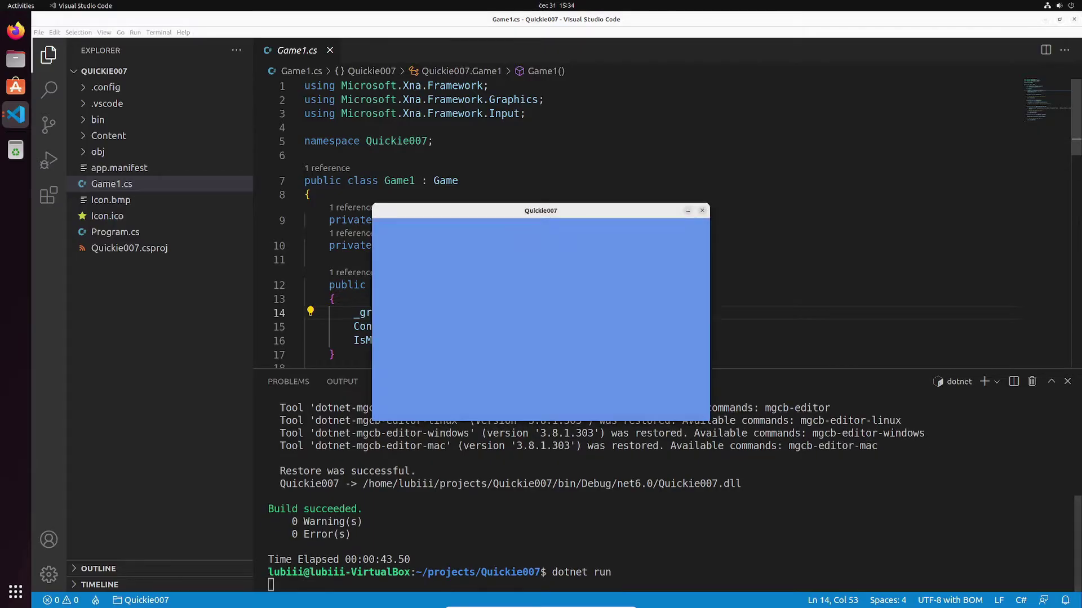
{"action": "left_click_drag", "start_coordinate": [527, 211], "coordinate": [485, 205]}
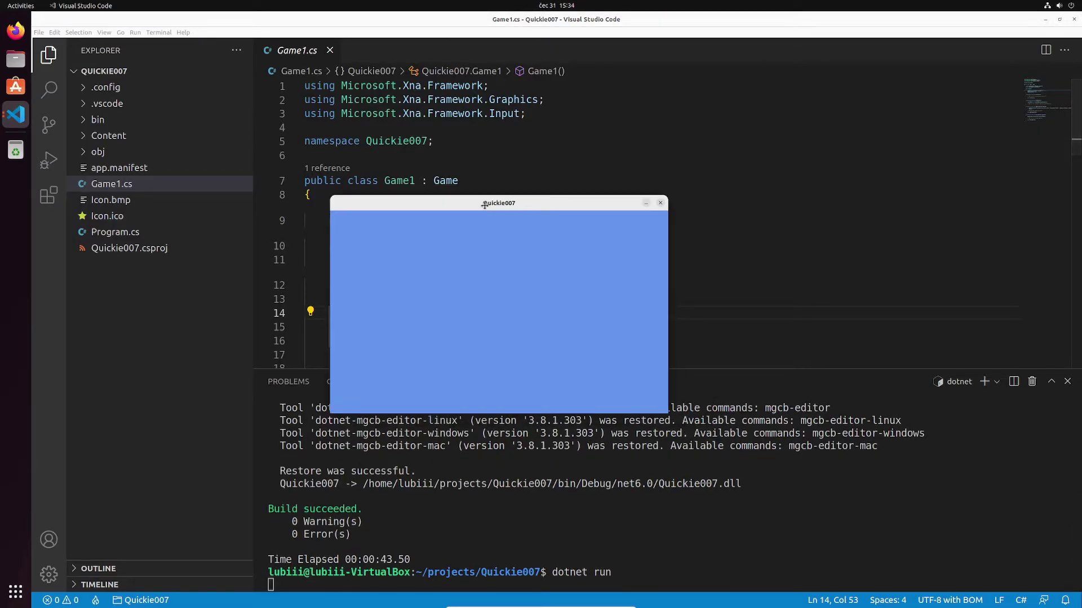
{"action": "left_click", "coordinate": [661, 205]}
{"action": "type", "text": "dot"}
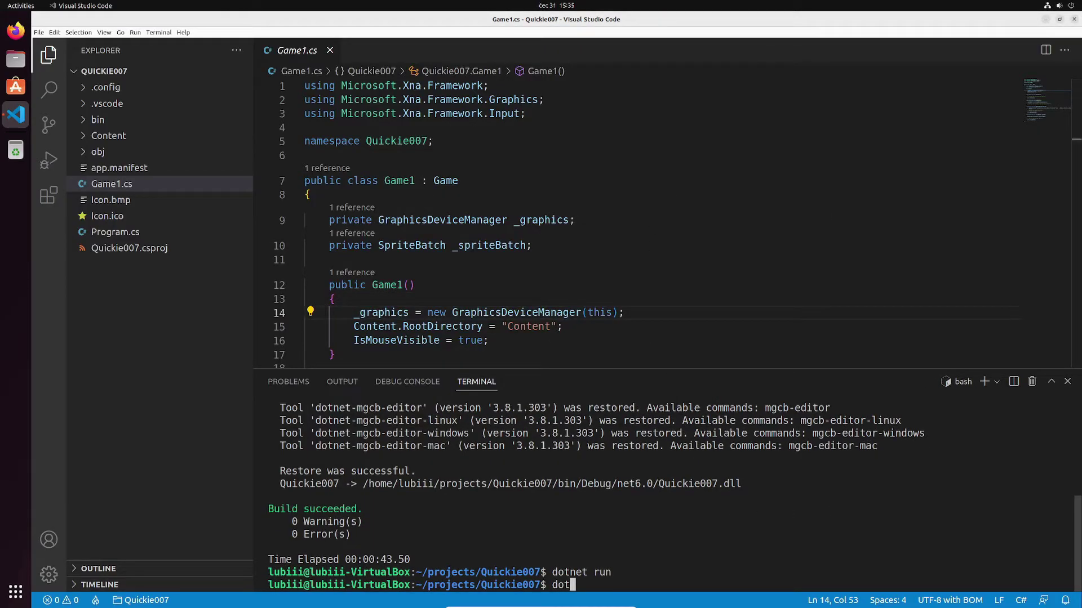
{"action": "type", "text": "net mgcb-editor"}
In the MGCB editor, add the existing mg.png image to the Content project.
{"action": "key", "text": "Return"}
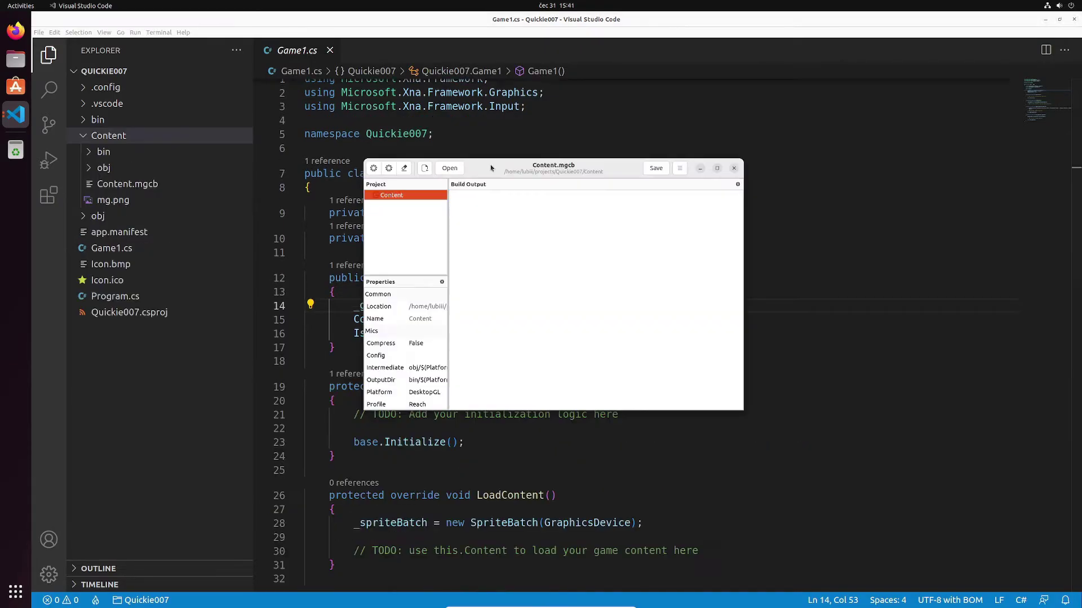
{"action": "right_click", "coordinate": [388, 203]}
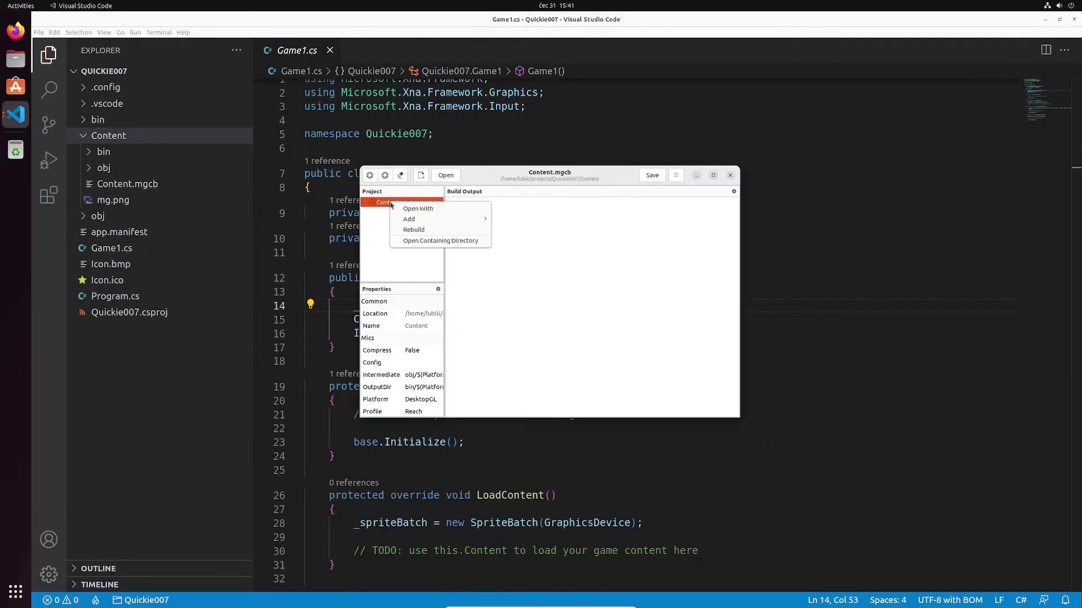
{"action": "left_click", "coordinate": [524, 242]}
{"action": "left_click", "coordinate": [406, 168]}
{"action": "left_click", "coordinate": [785, 99]}
{"action": "left_click", "coordinate": [643, 305]}
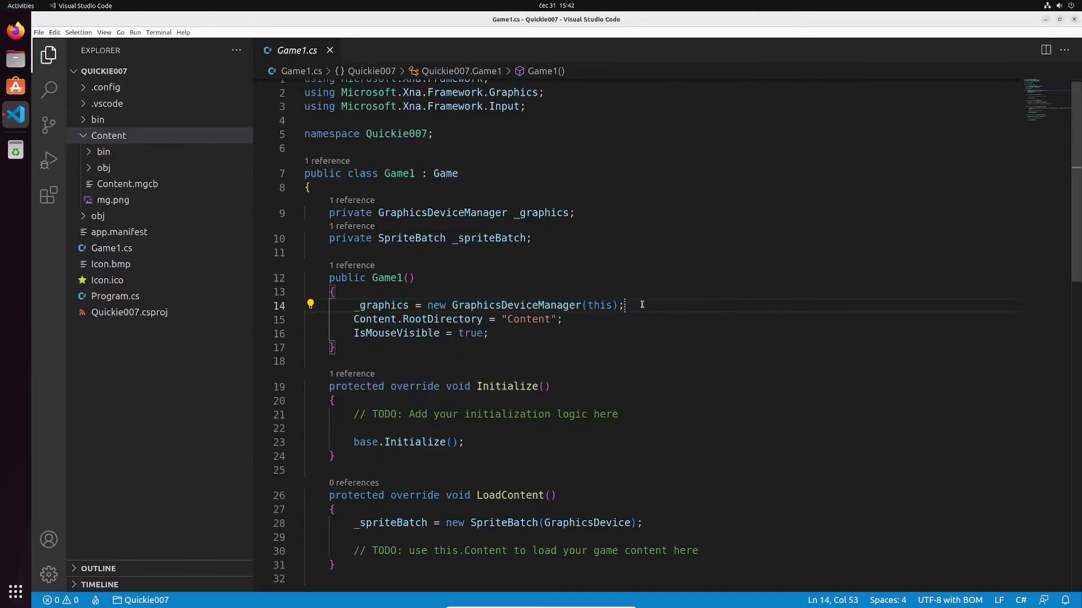
{"action": "left_click", "coordinate": [127, 184]}
Rebuild the project with dotnet build so mg.png is included.
{"action": "key", "text": "ctrl+grave"}
{"action": "type", "text": "dotnet build"}
{"action": "key", "text": "Return"}
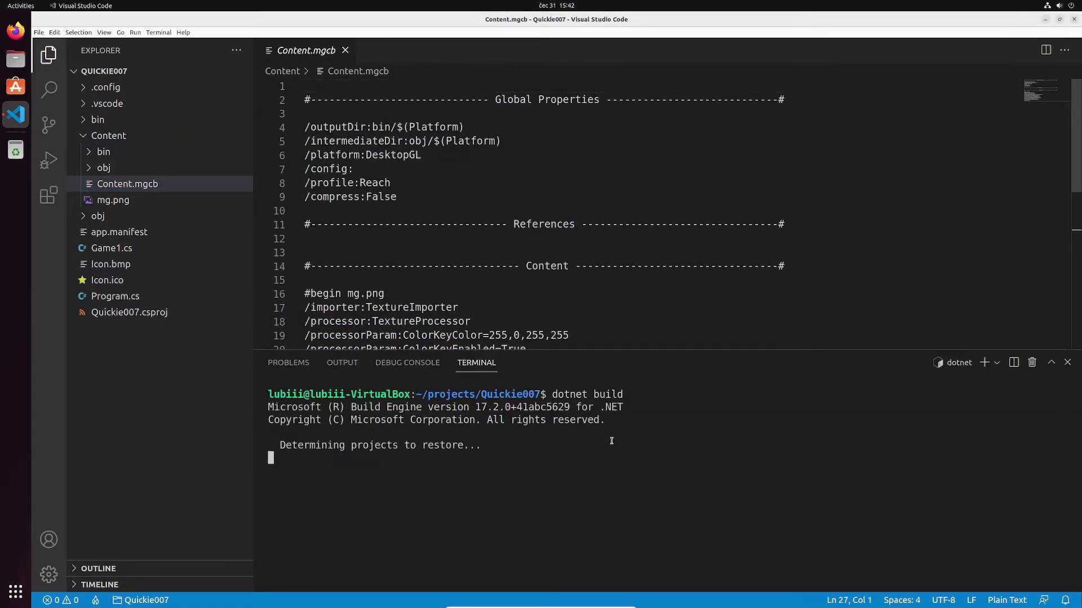
{"action": "left_click", "coordinate": [134, 251]}
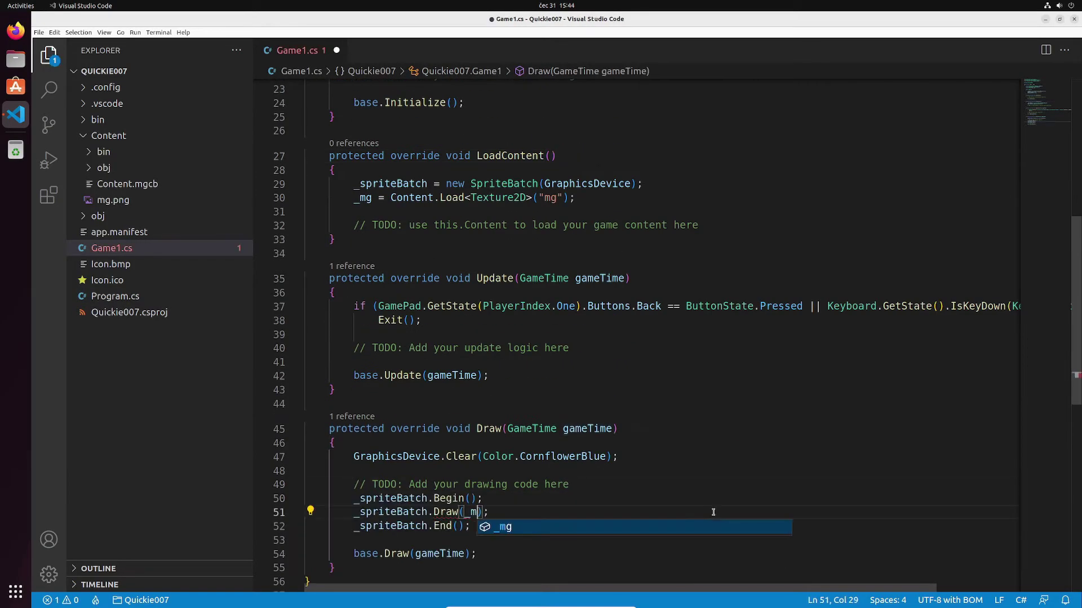
{"action": "type", "text": "g, Vector2.Zero, Color.White);"}
Save the _spriteBatch.Draw(_mg, Vector2.Zero, Color.White) call and launch the game with dotnet run.
{"action": "key", "text": "ctrl+s"}
{"action": "key", "text": "ctrl+grave"}
{"action": "type", "text": "dotnet run"}
{"action": "key", "text": "Return"}
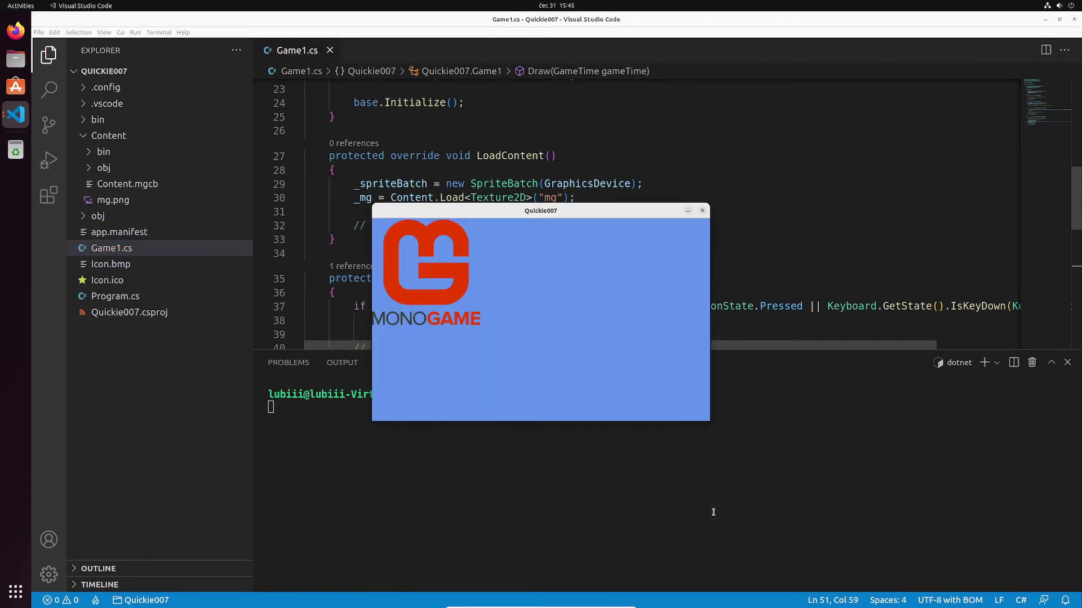